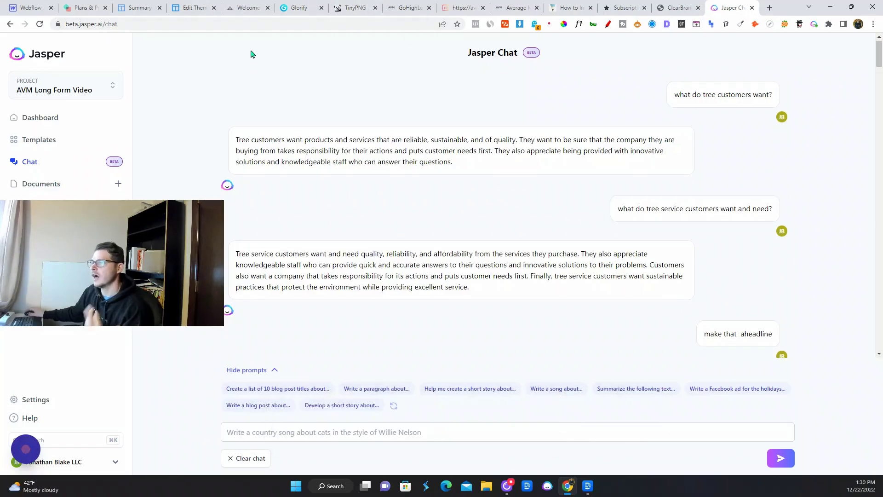
Step: Switch from the tree-service chat to the ClearBrand_Website_Blueprint_V4.pdf browser tab
left_click(669, 7)
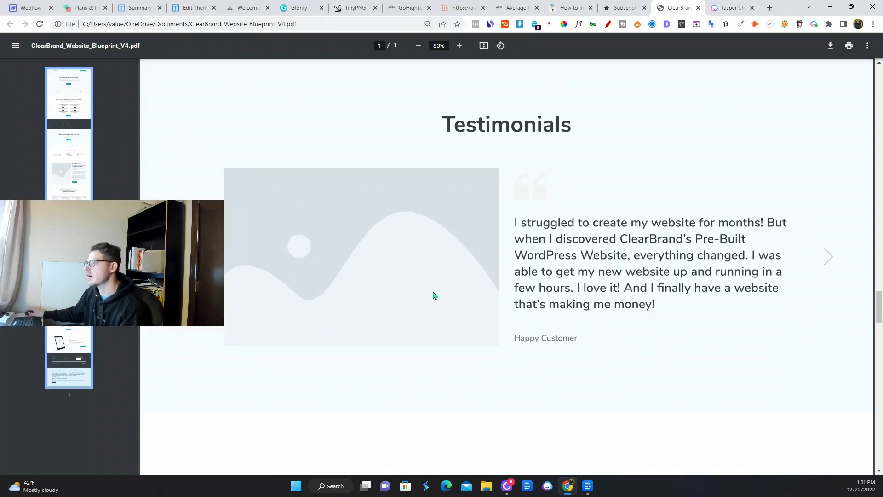
scroll(356, 145, "up", 10)
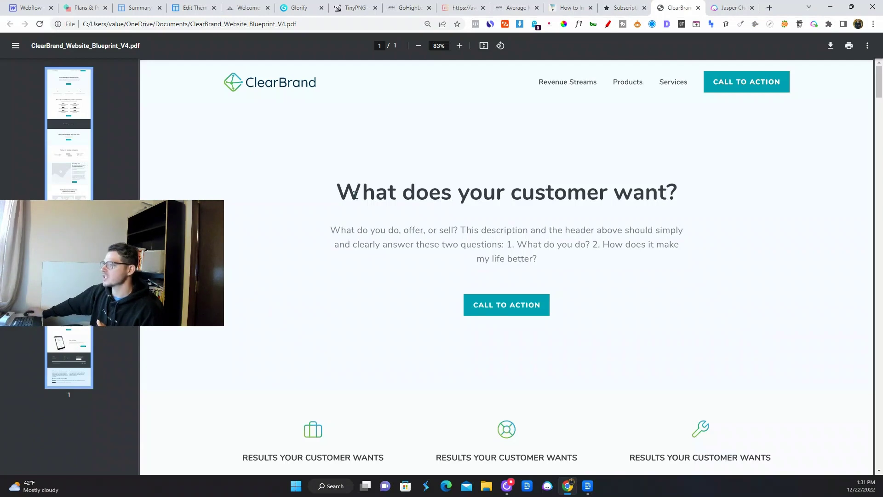
Step: Return from the blueprint's 'What does your customer want?' section to the Jasper conversation
left_click(725, 8)
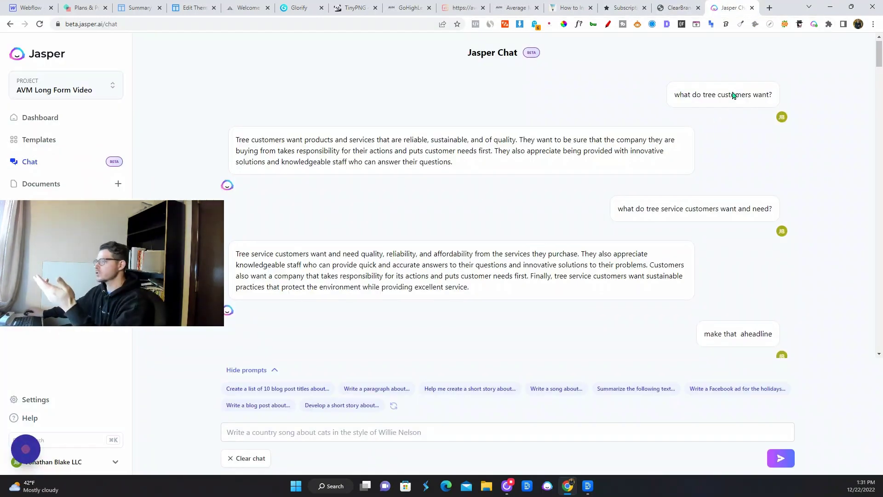
scroll(360, 292, "down", 5)
scroll(392, 296, "down", 5)
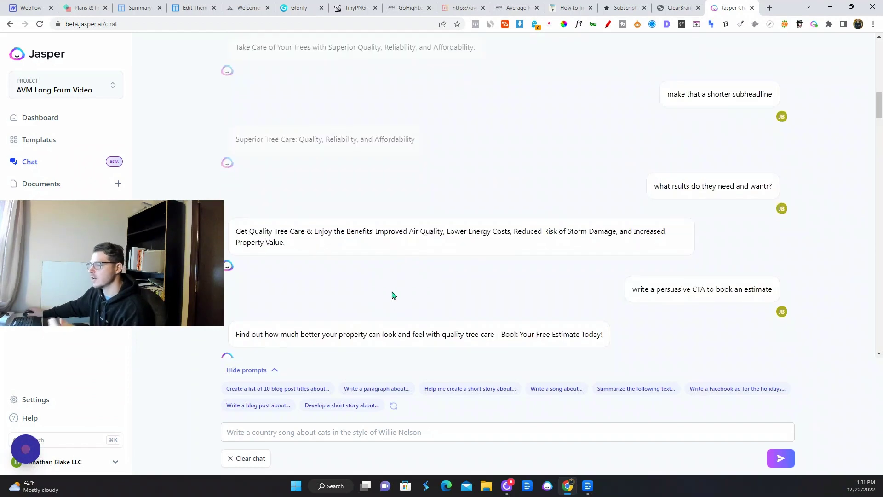
Step: Clear the chat, ask about roofing customers' problems, then request a headline for it
left_click(266, 460)
left_click(259, 432)
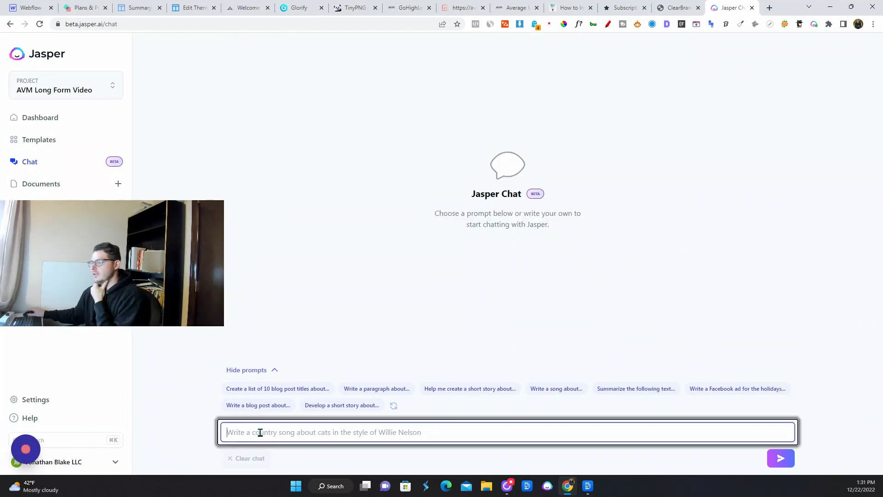
type("what problems do people who need roofs have?")
key("Return")
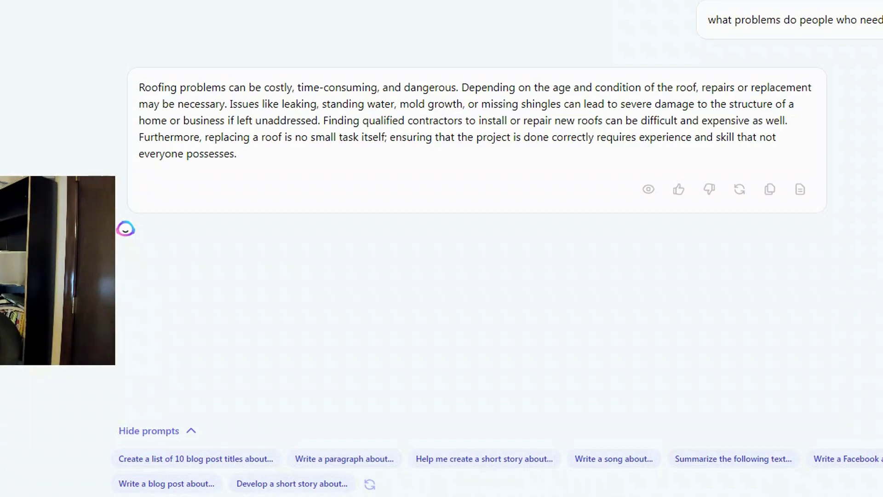
type("w")
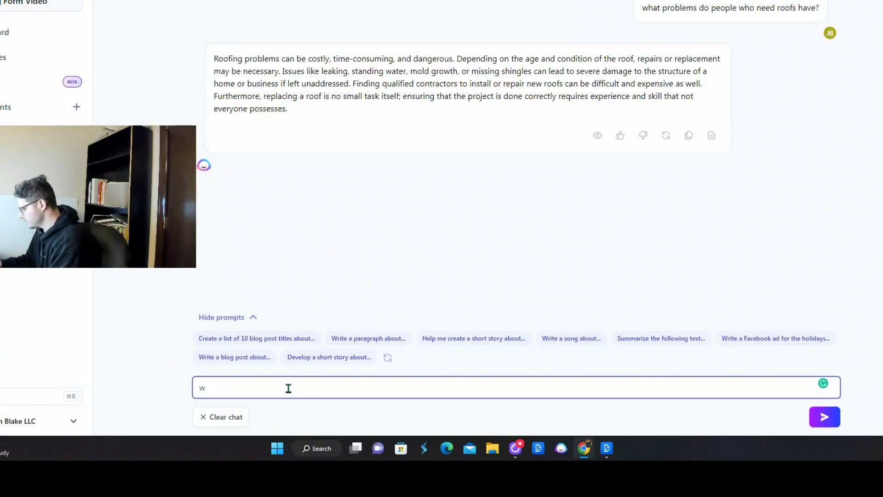
type("rite mae a headline")
key("Return")
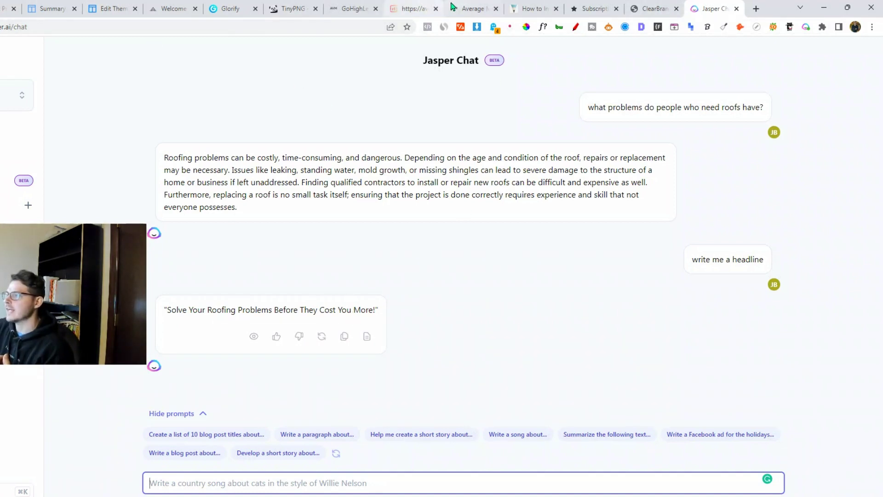
Step: Select the blueprint's 'What do you do, offer, or sell?' paragraph to pose to Jasper
left_click(649, 9)
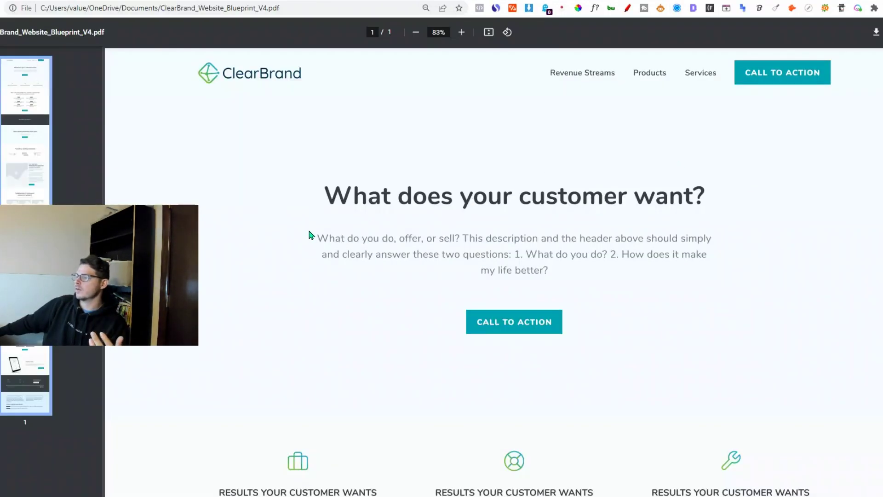
left_click_drag(310, 235, 548, 285)
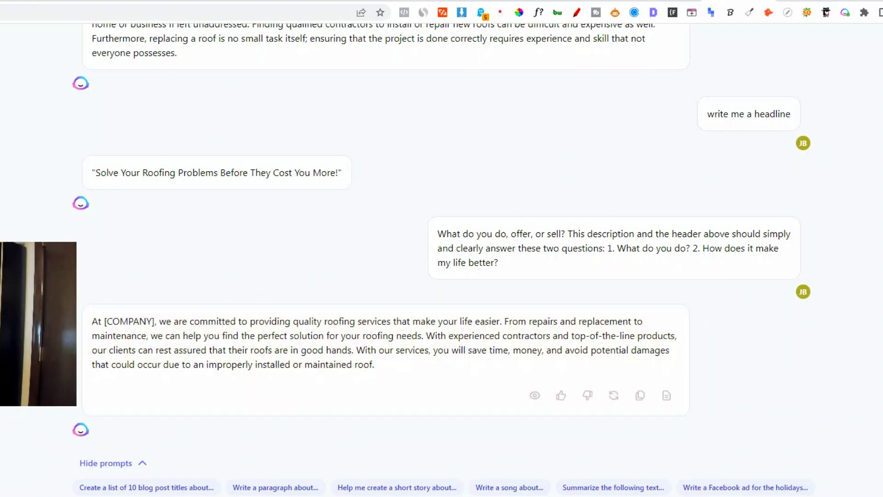
Step: Ask Jasper to make the description a subheadline, regenerate it, and hide that regenerated reply
key("Return")
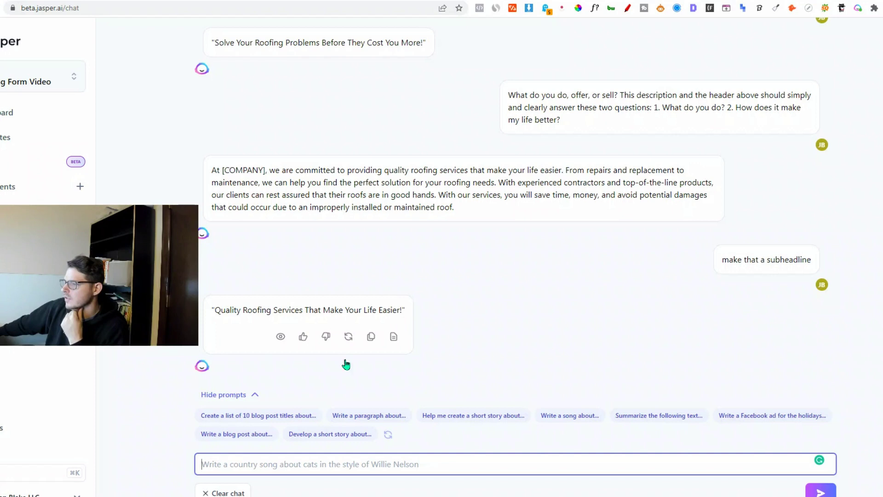
left_click(348, 335)
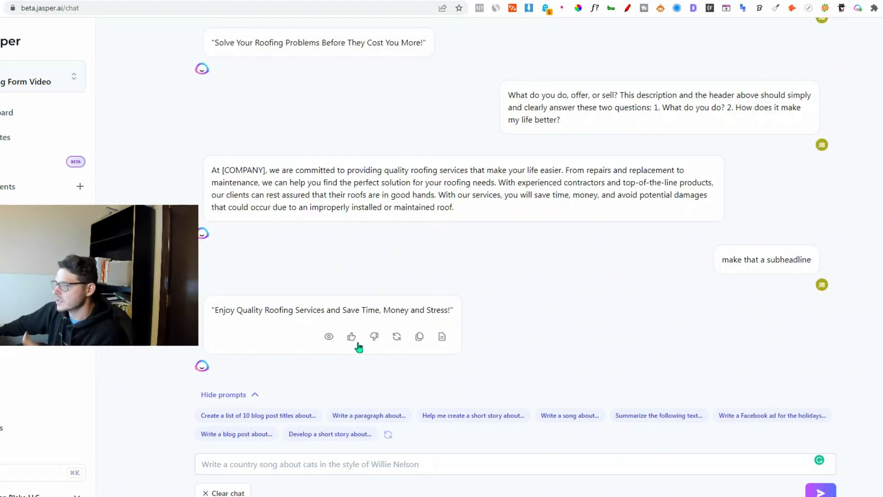
left_click(329, 339)
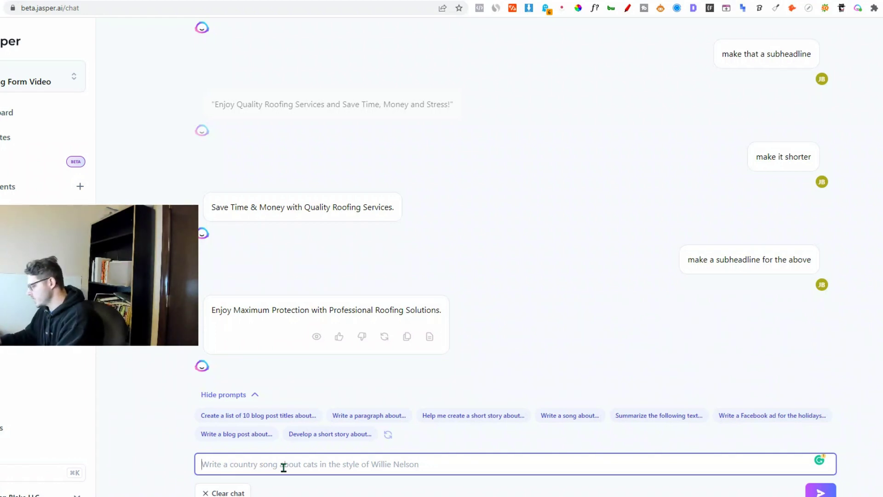
type("write a CTA")
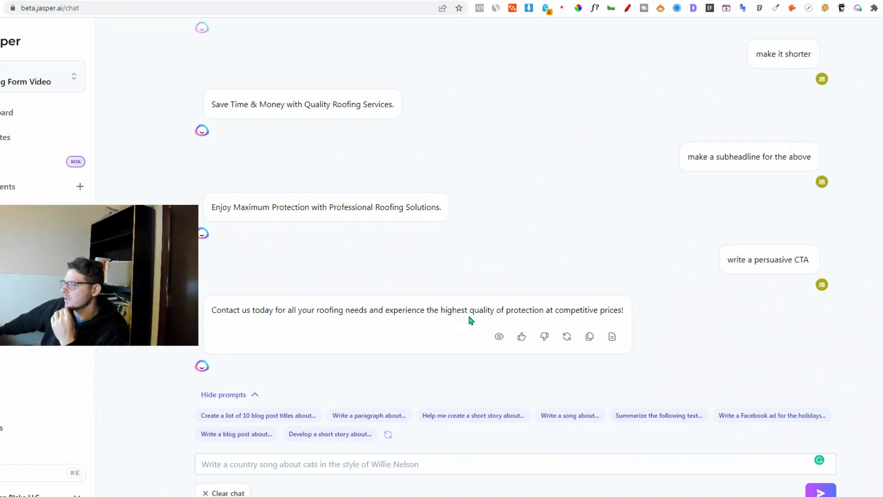
Step: Request a free-estimate CTA and then a direct CTA for the roofing page
left_click(349, 461)
type("Write a CT")
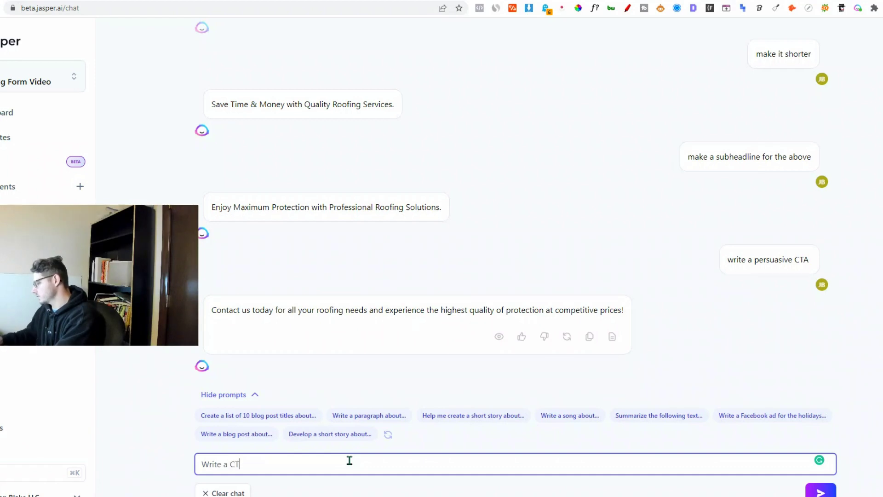
type("A for a free estimate")
key("Return")
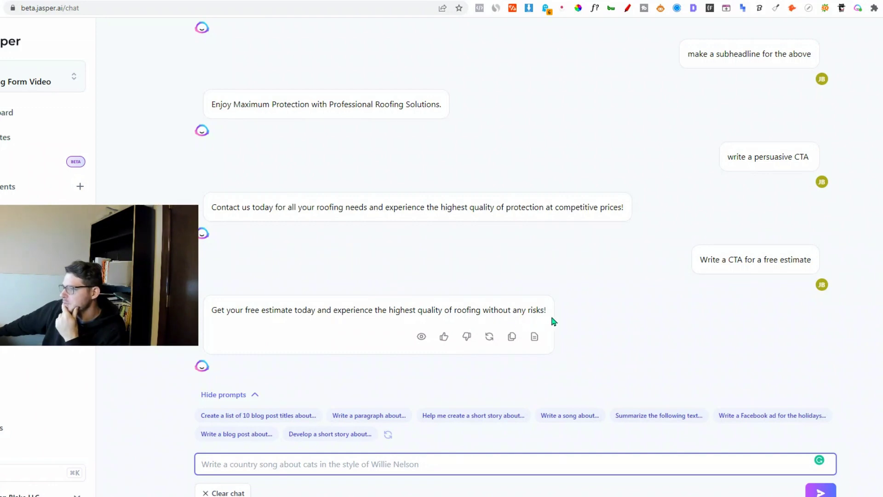
type("write a direct CTA")
key("Return")
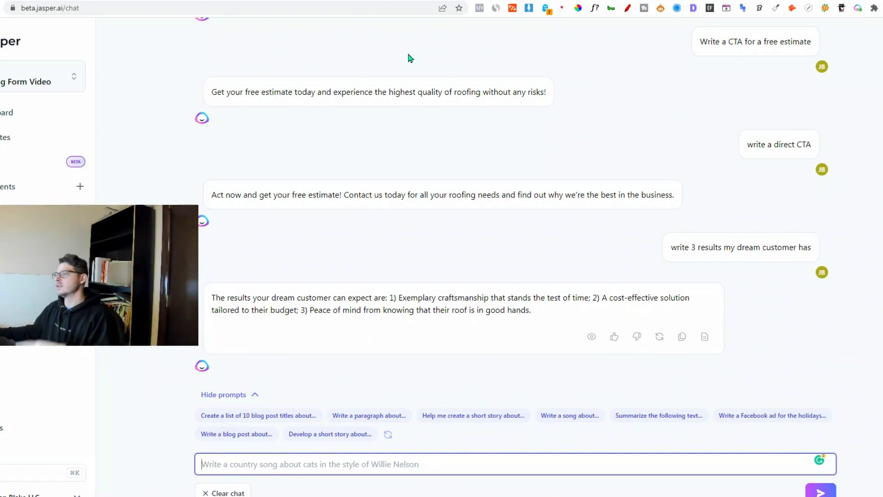
Step: Switch to the blueprint PDF to find the 'main problem your customer is experiencing' heading
left_click(43, 2)
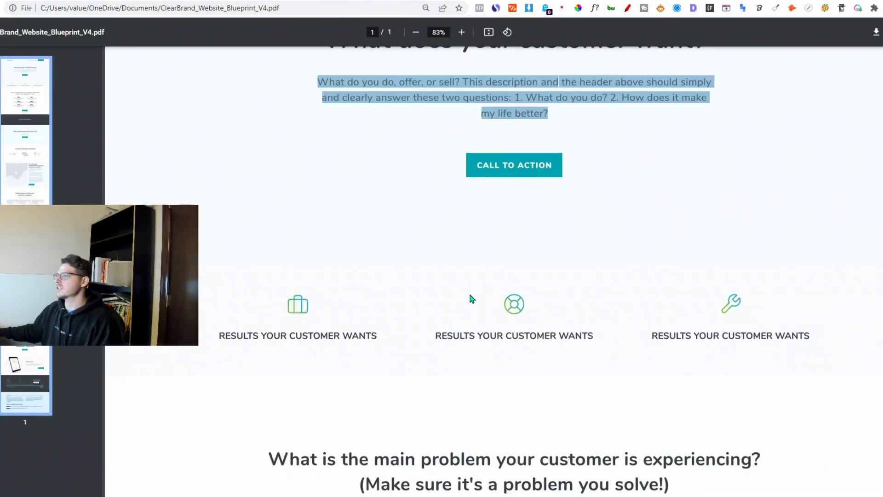
scroll(469, 291, "down", 2)
scroll(459, 296, "down", 3)
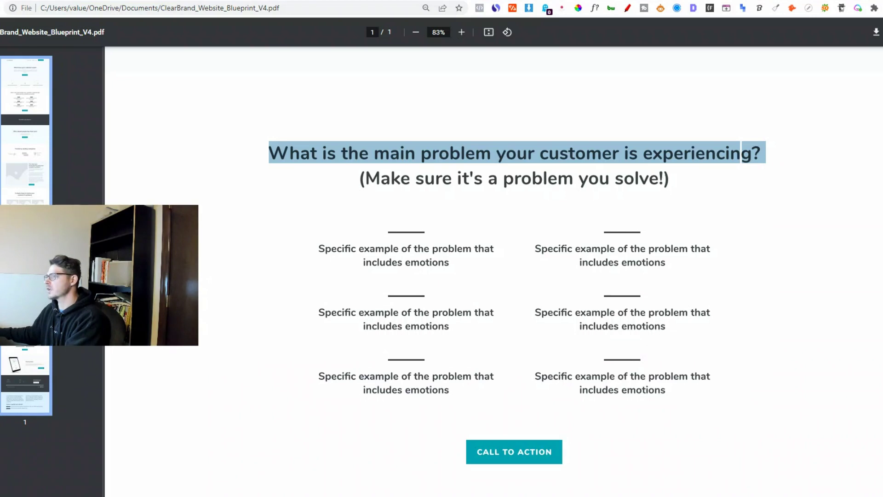
Step: Trim the pasted main-problem prompt, accept Grammarly's punctuation fix, and send it to Jasper
left_click(743, 0)
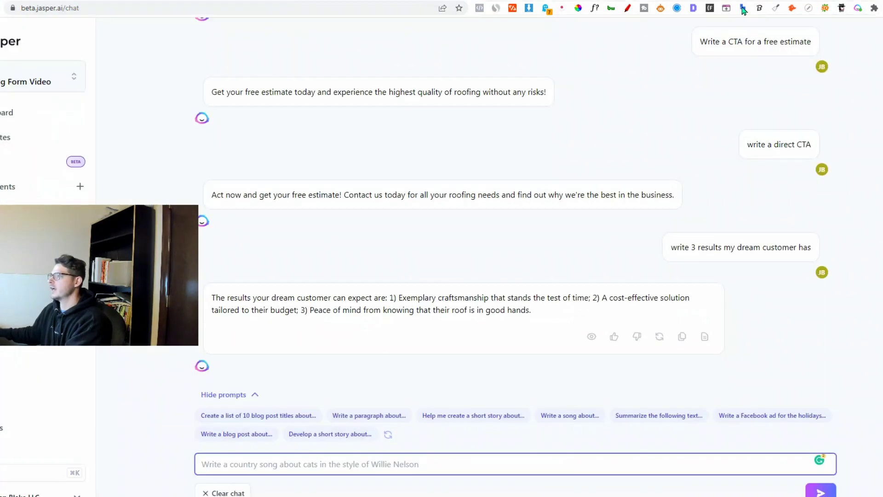
type("write some What is the main problem your customer is experiencing?")
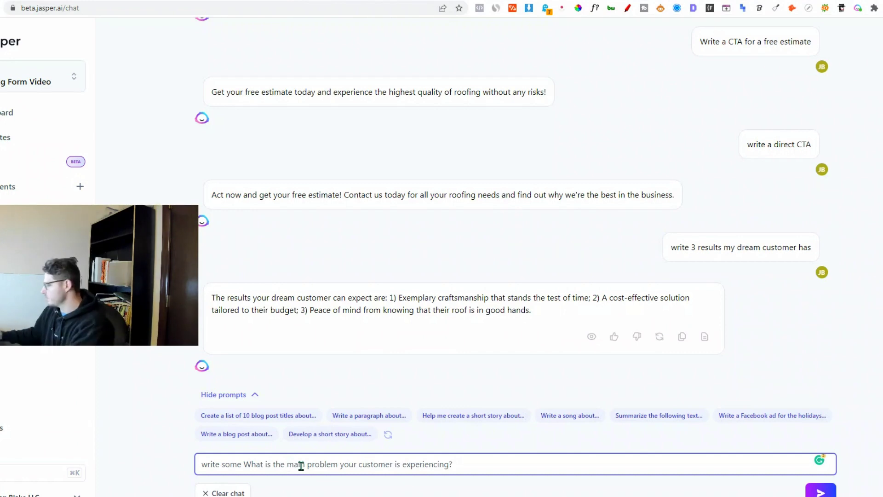
key("BackSpace")
key("BackSpace")
key("BackSpace")
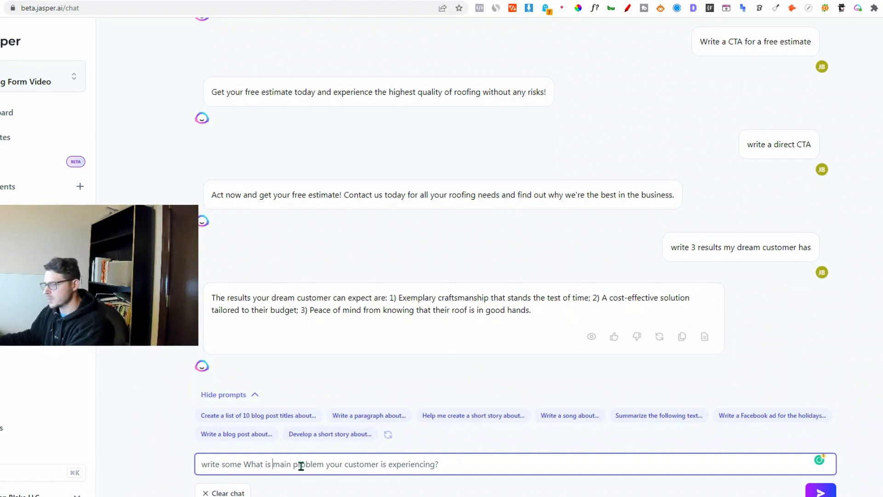
key("BackSpace")
key("BackSpace")
key("BackSpace")
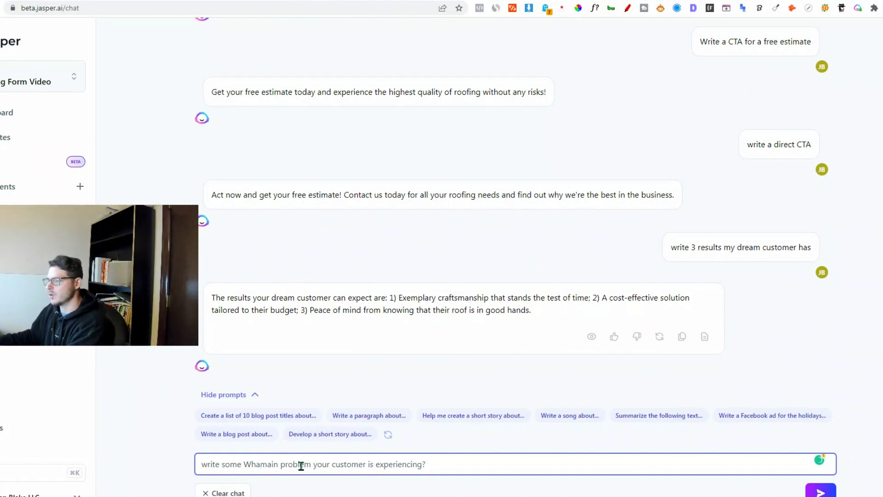
key("BackSpace")
key("BackSpace")
key("BackSpace")
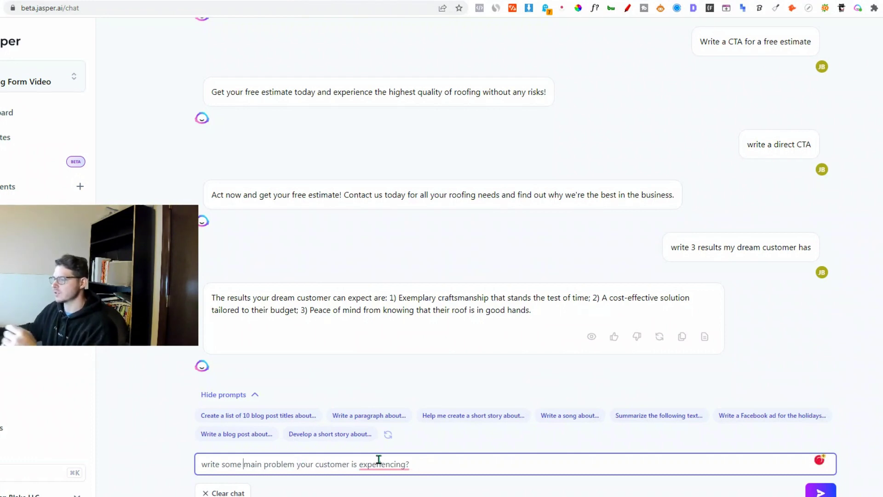
left_click(403, 415)
type(".")
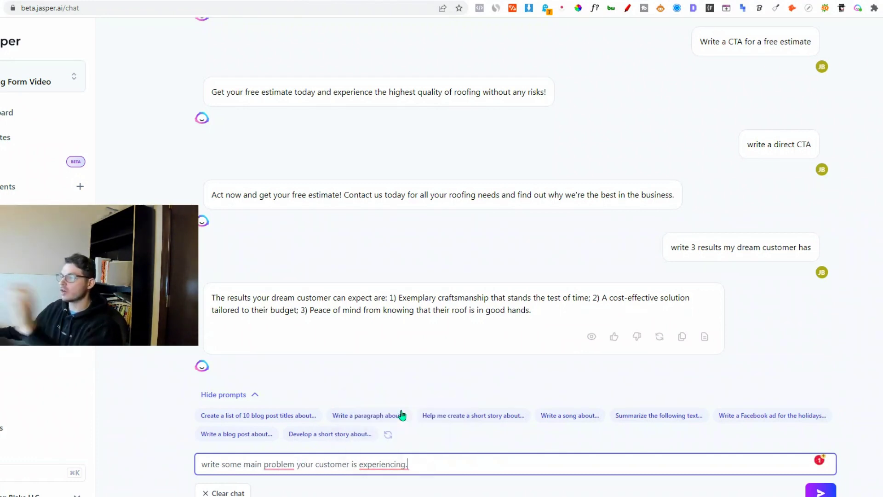
left_click(820, 491)
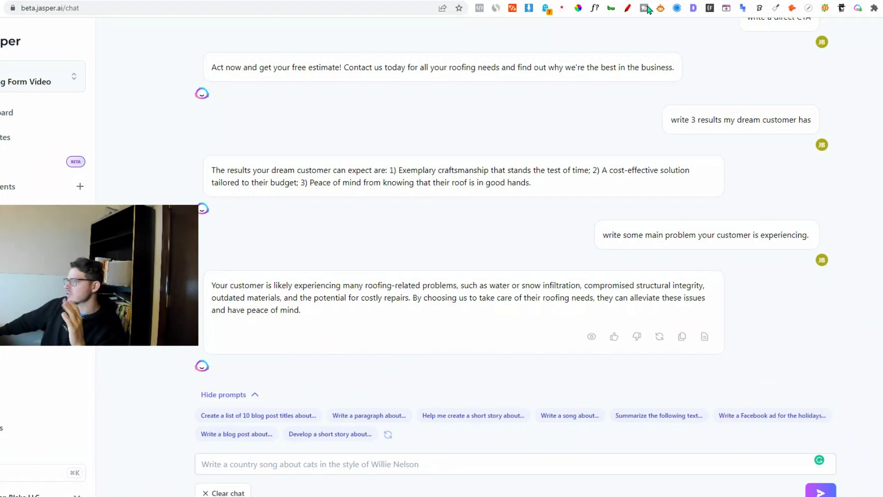
key("ctrl+Tab")
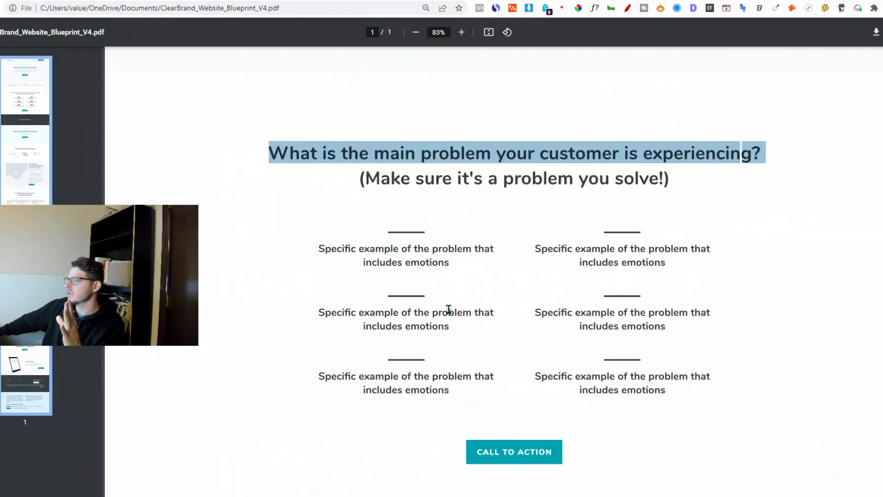
scroll(437, 126, "down", 3)
scroll(375, 277, "down", 3)
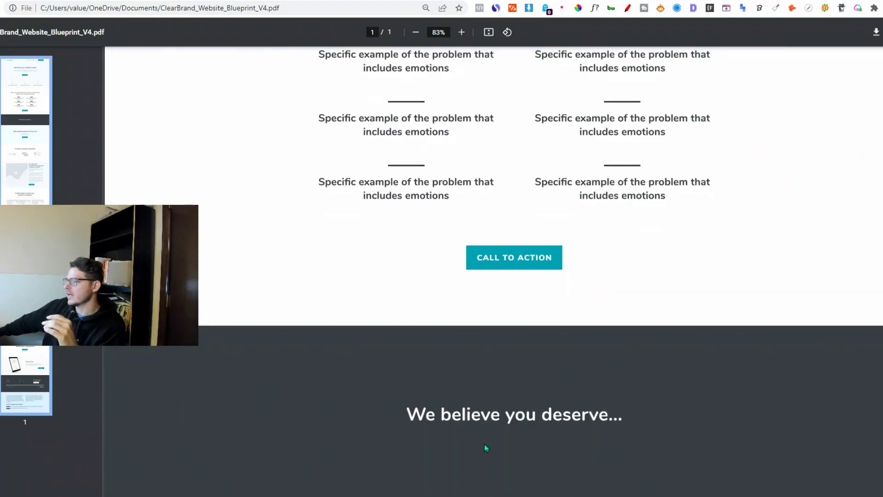
scroll(555, 364, "down", 1)
scroll(371, 140, "down", 1)
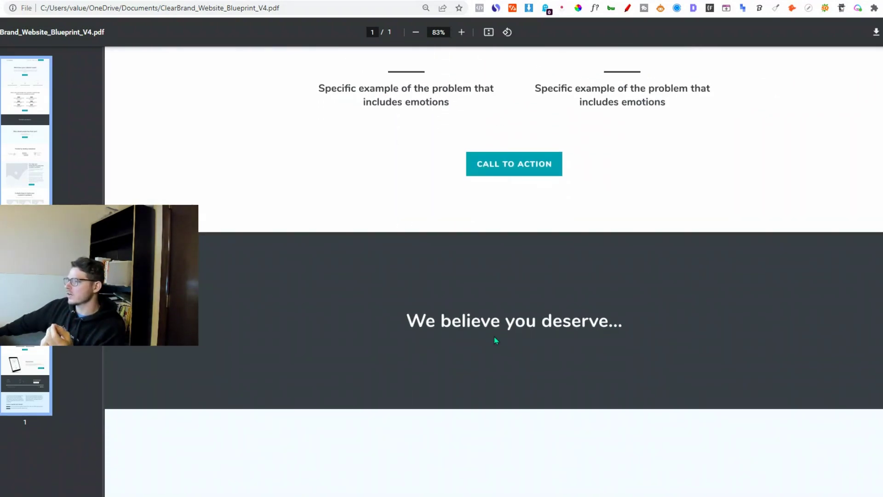
scroll(494, 336, "down", 1)
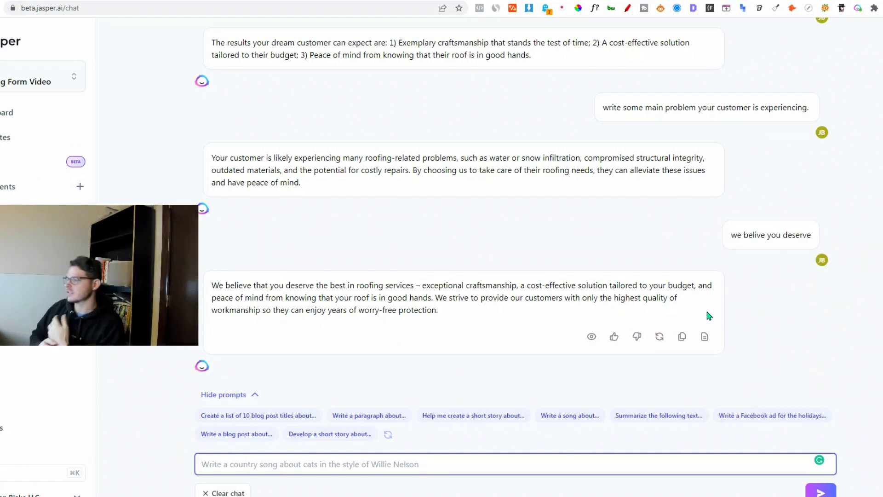
key("ctrl+Tab")
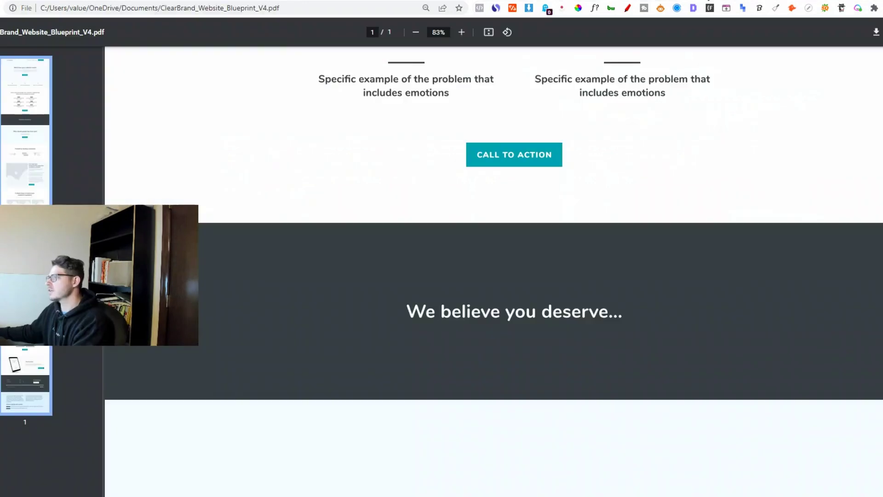
scroll(380, 323, "down", 5)
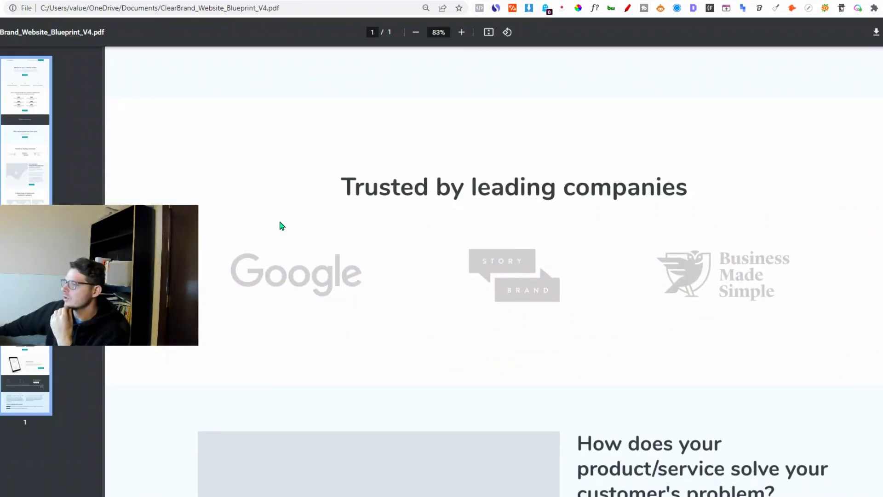
scroll(746, 286, "down", 1)
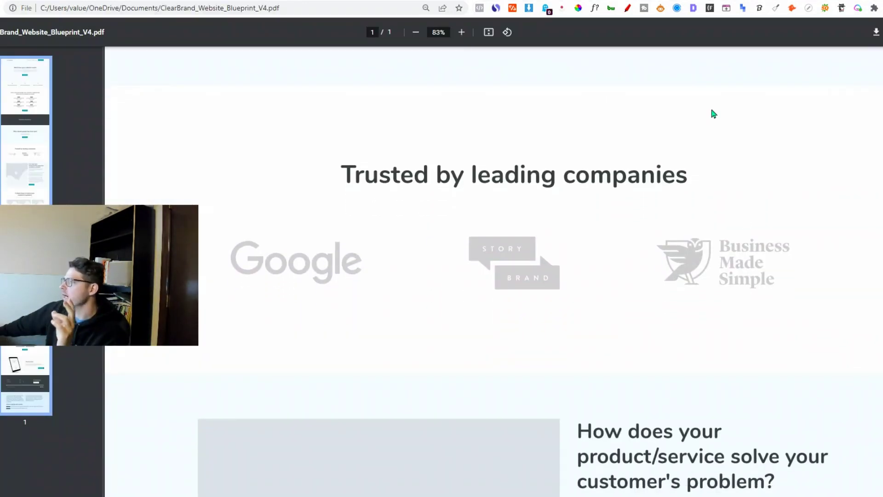
scroll(694, 193, "down", 4)
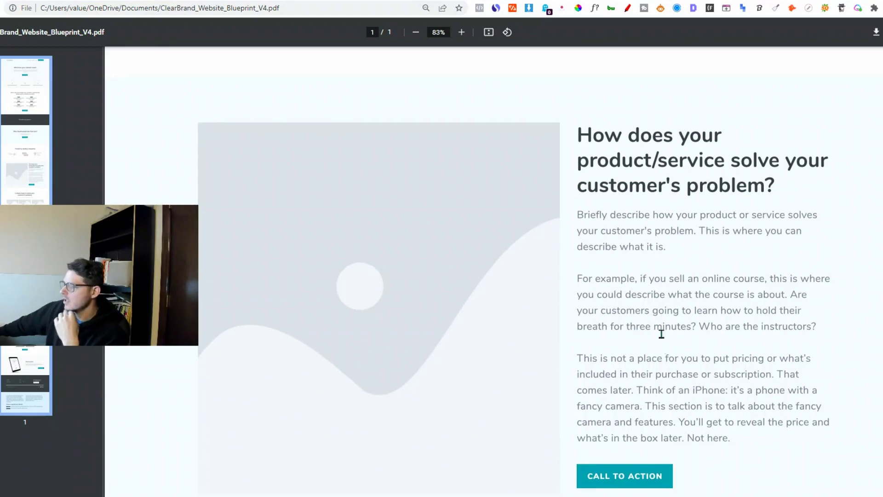
scroll(336, 195, "down", 6)
scroll(336, 194, "down", 1)
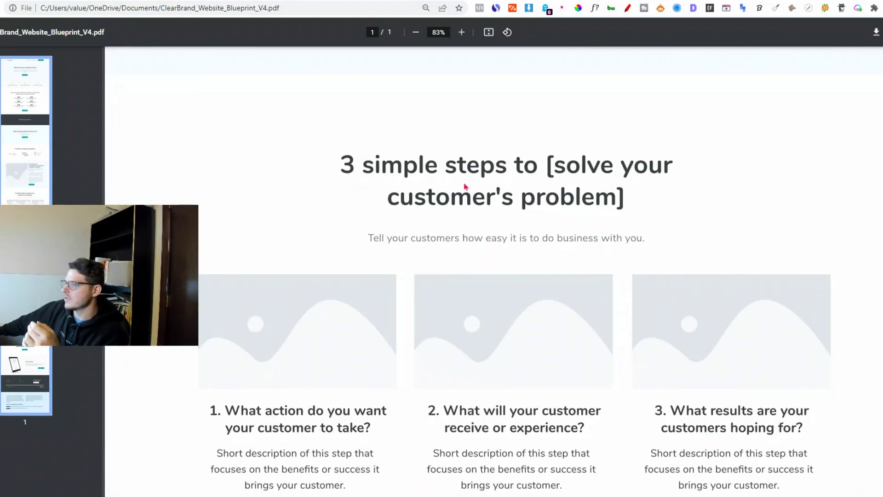
left_click_drag(338, 160, 652, 209)
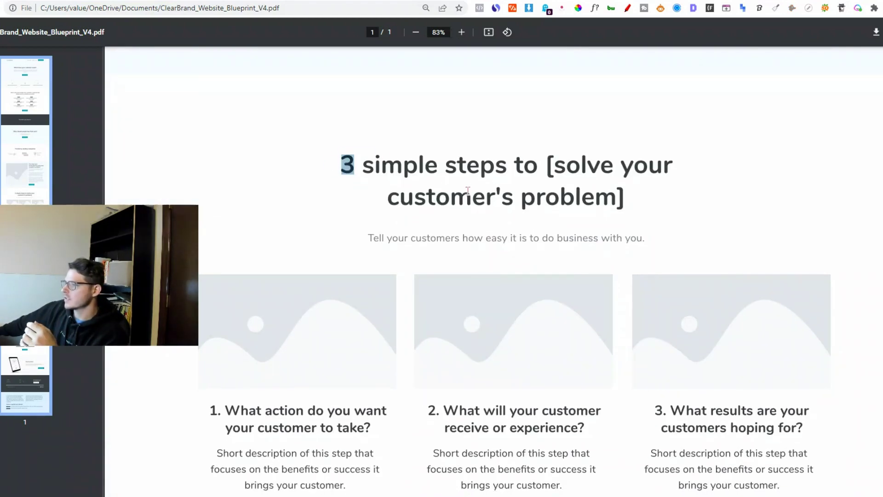
left_click(652, 209)
Step: Paste the blueprint's main-problem question into the chat and send it to Jasper
key("ctrl+Tab")
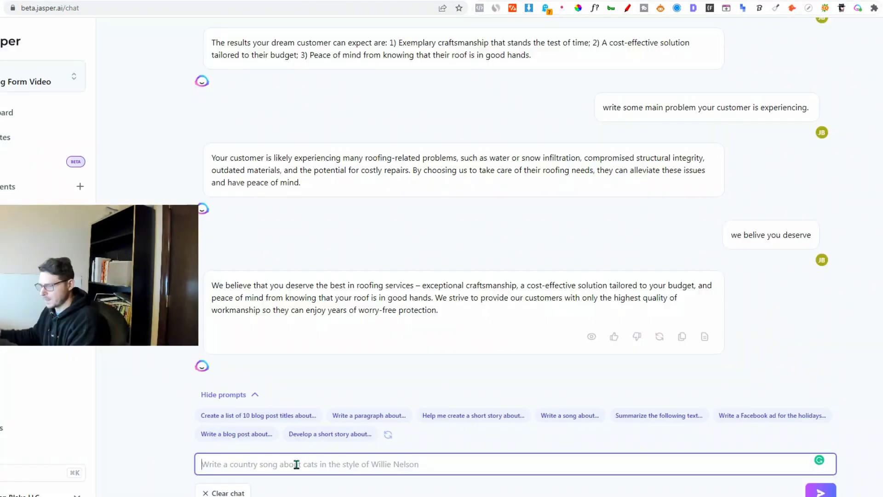
left_click(295, 461)
type("write What is the main problem your customer is experiencing?")
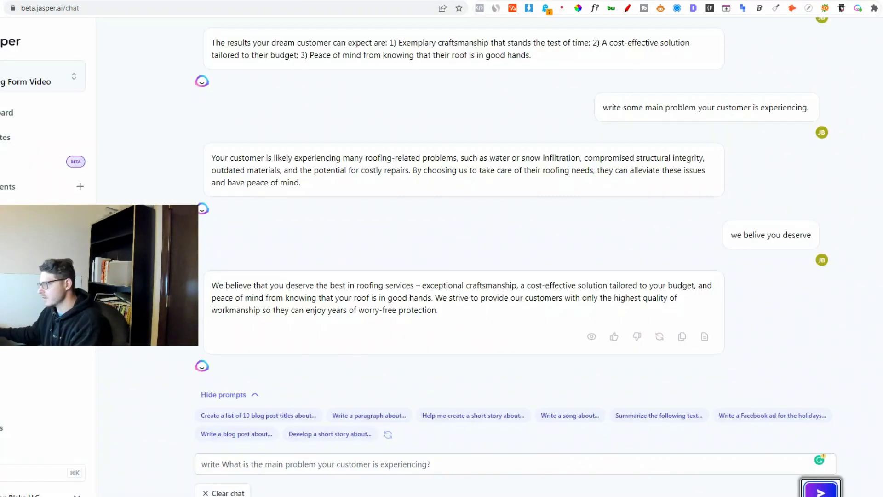
left_click(822, 492)
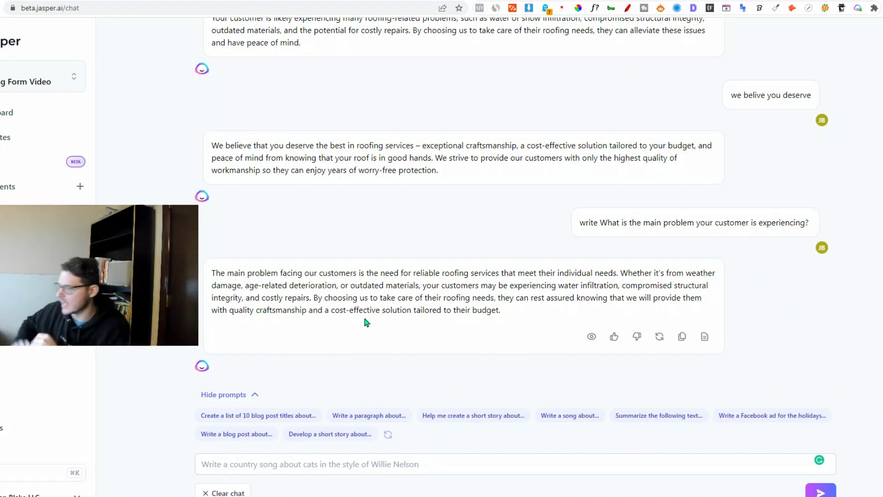
left_click(288, 471)
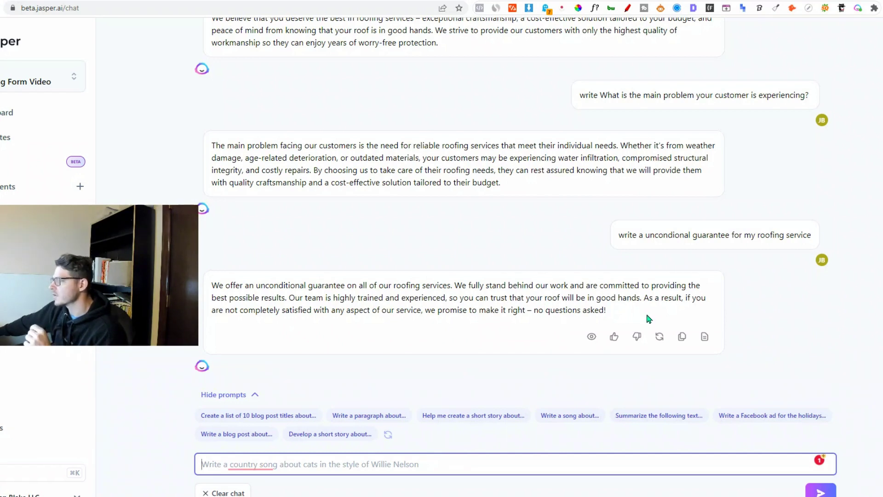
scroll(361, 379, "up", 2)
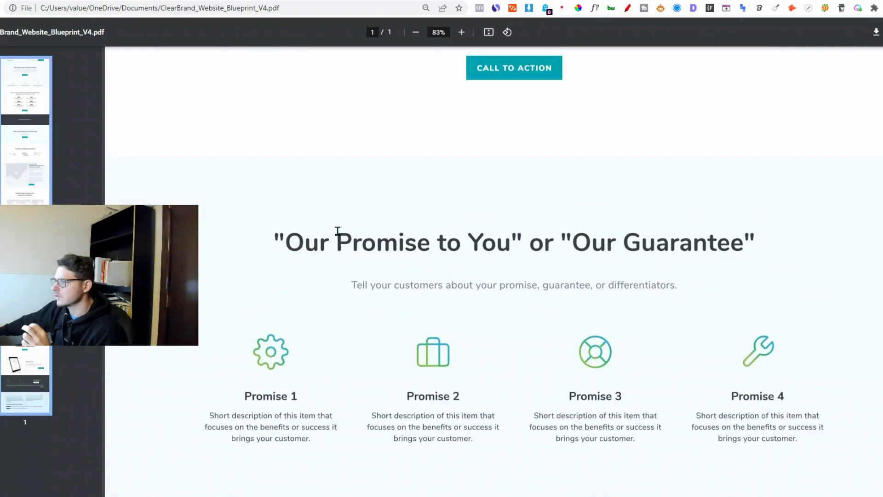
key("alt+Tab")
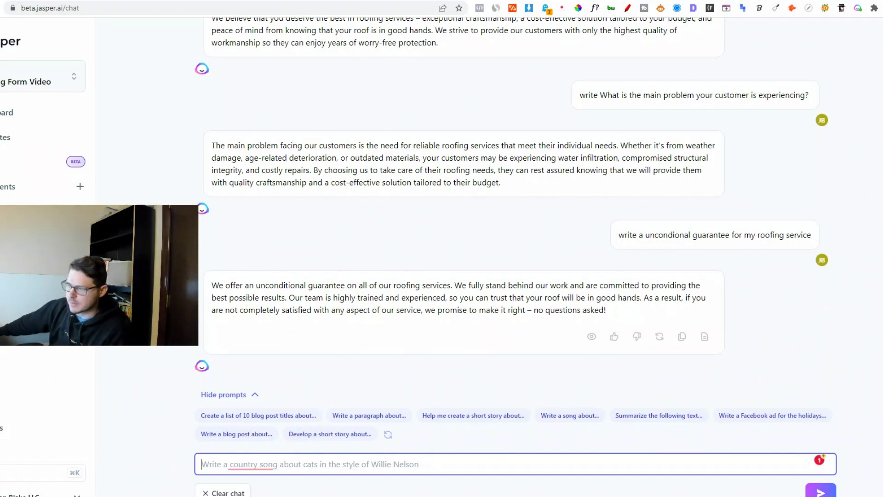
Step: Send the 'write 5 guarantees or promises' prompt for the roofing company
key("Return")
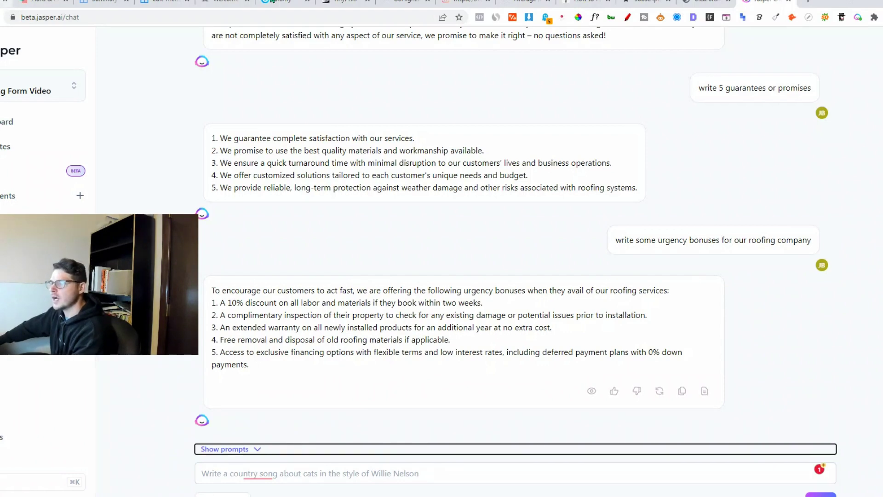
left_click(698, 4)
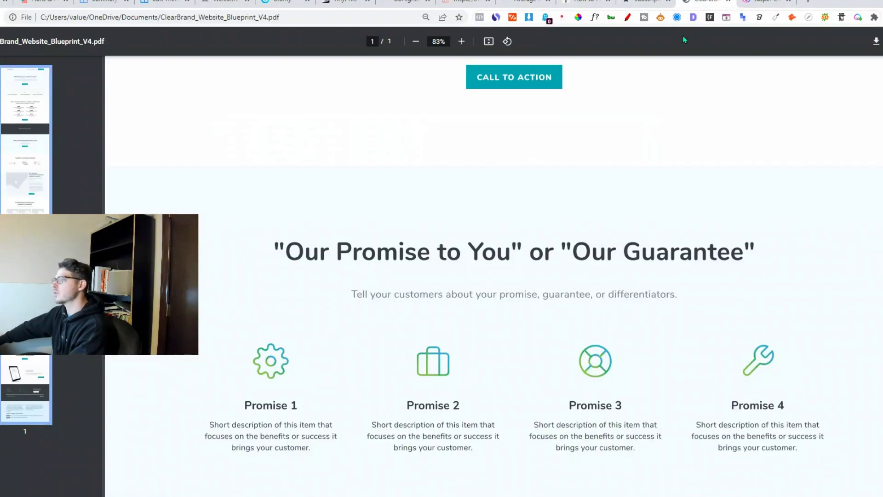
scroll(425, 365, "down", 3)
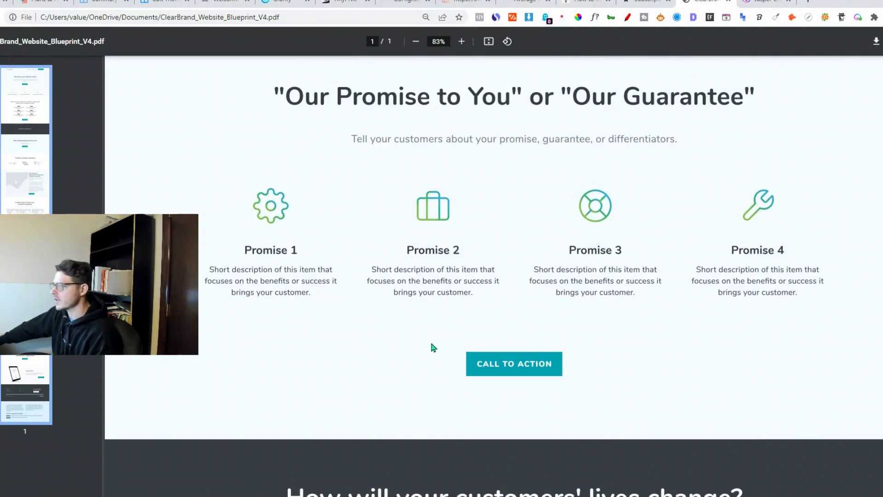
scroll(432, 347, "down", 2)
scroll(434, 370, "down", 1)
scroll(433, 370, "down", 3)
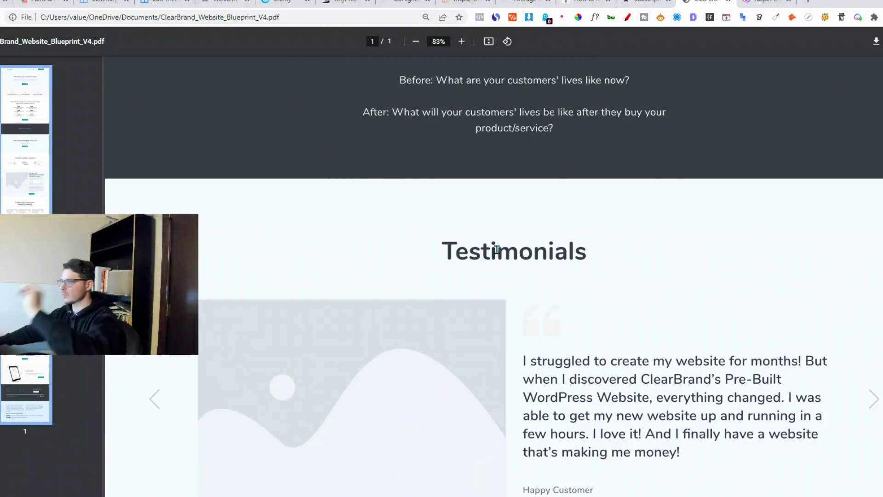
scroll(483, 261, "up", 2)
scroll(482, 268, "down", 3)
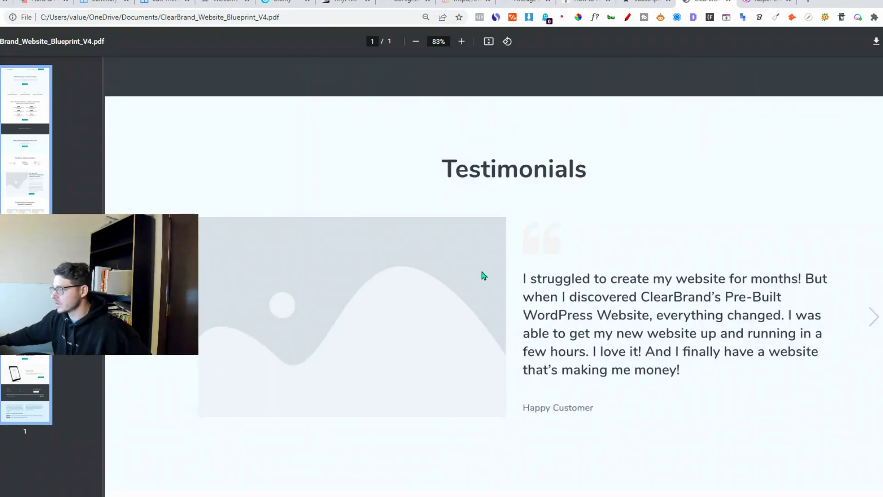
scroll(482, 276, "down", 5)
scroll(453, 334, "down", 2)
scroll(453, 332, "up", 1)
scroll(453, 331, "up", 4)
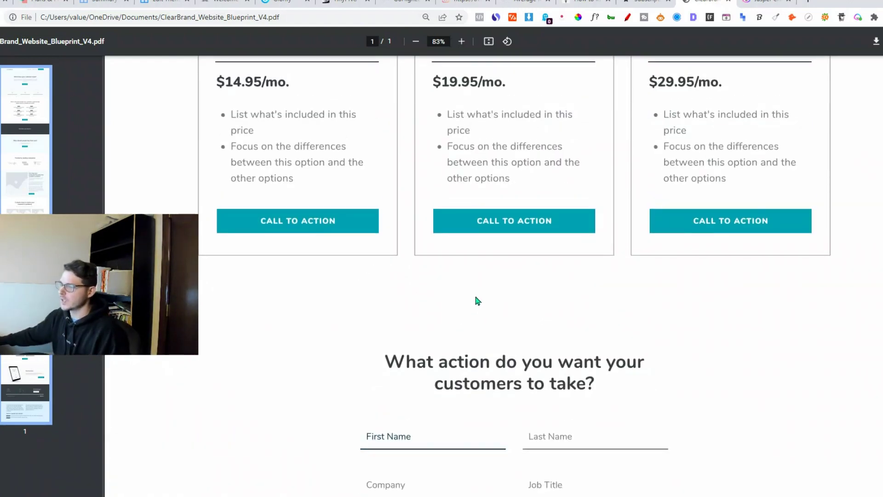
scroll(435, 286, "up", 4)
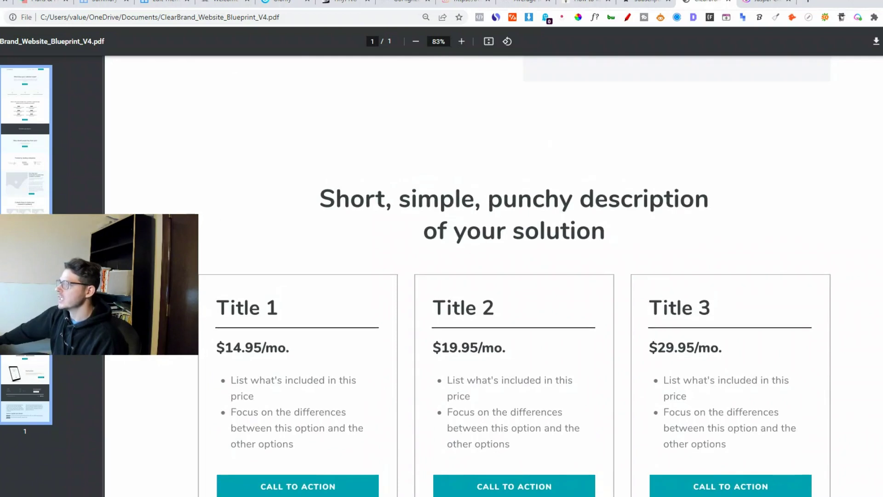